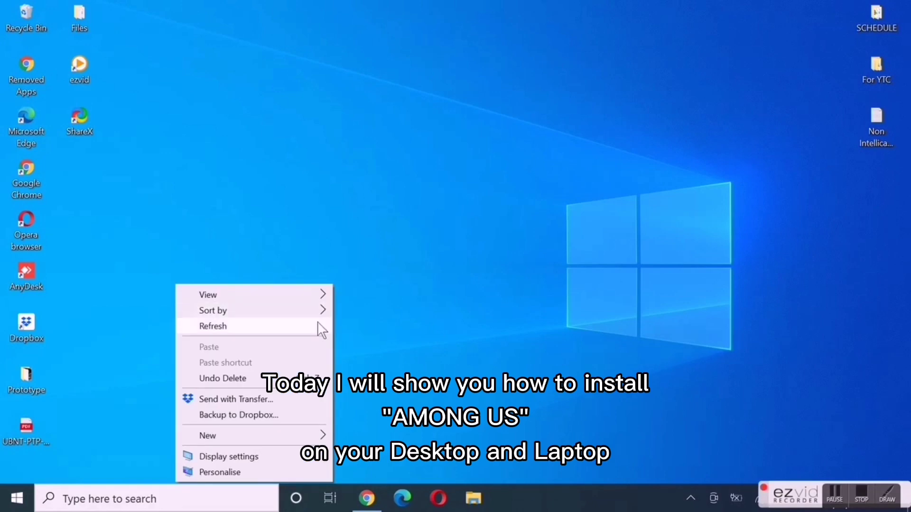
- Open Chrome and search Google for "among us for pc"
left_click(317, 325)
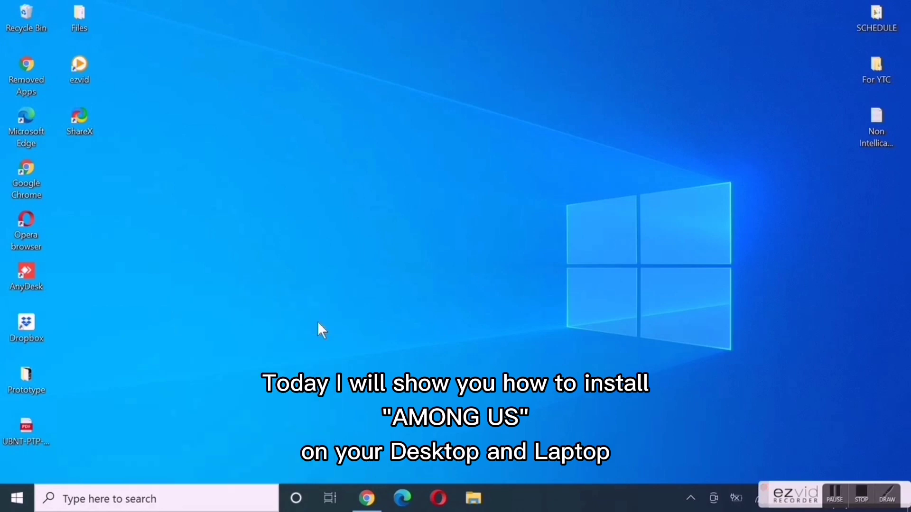
left_click(363, 501)
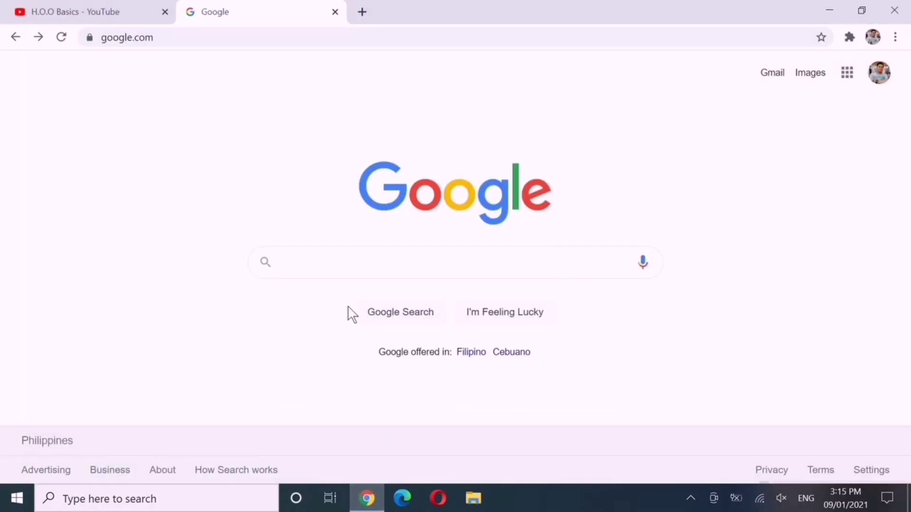
left_click(339, 262)
type("a")
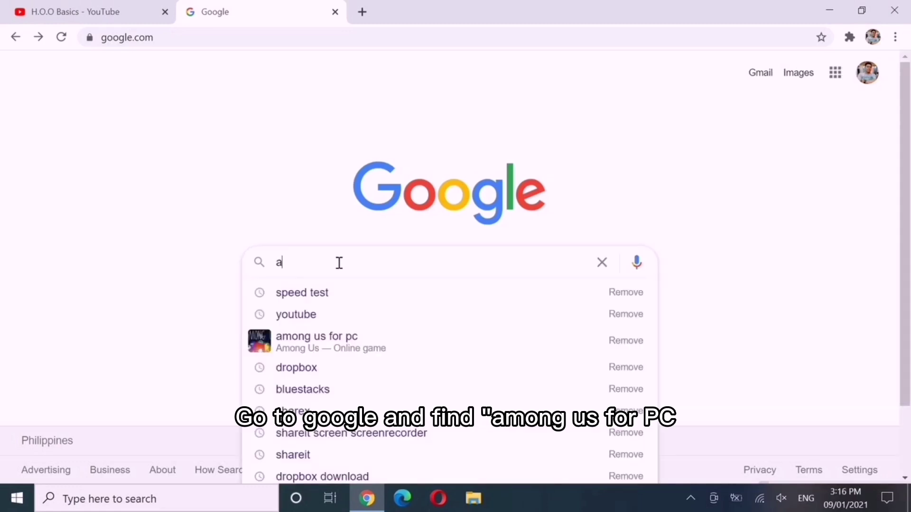
type("mong us fr")
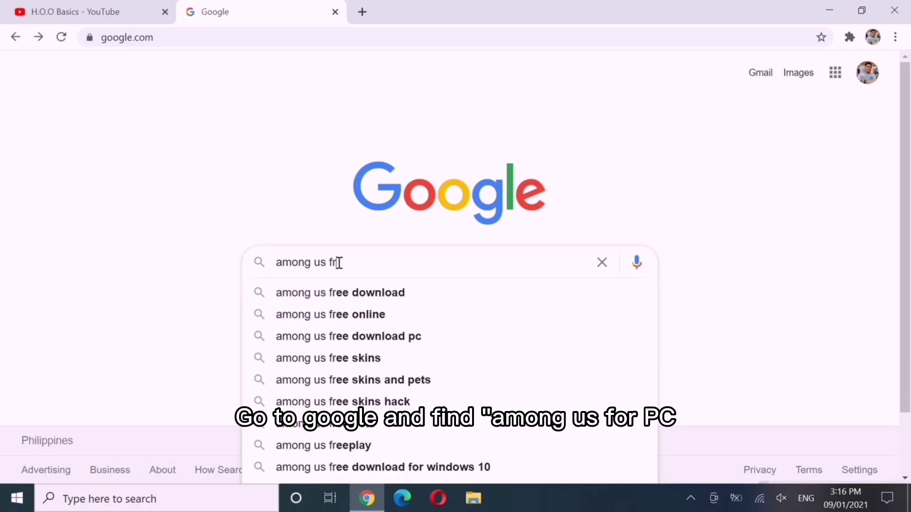
key("BackSpace")
type("or pc")
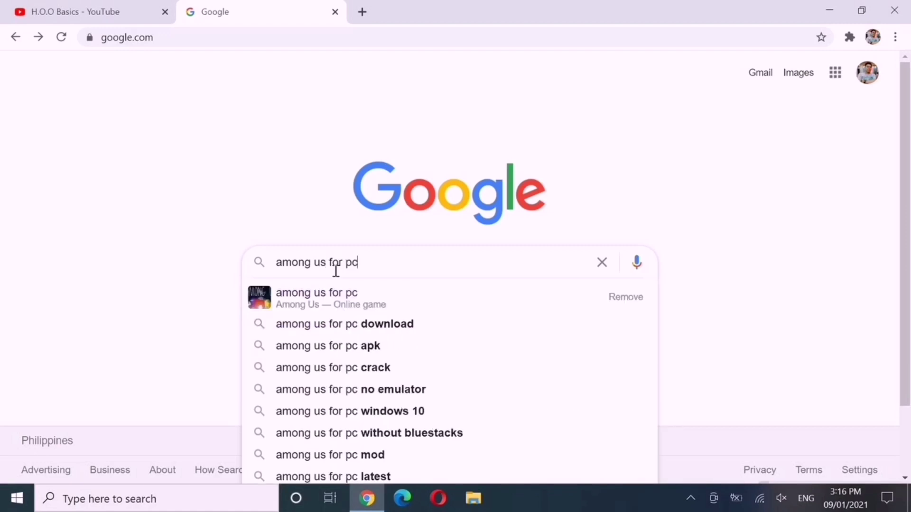
key("Return")
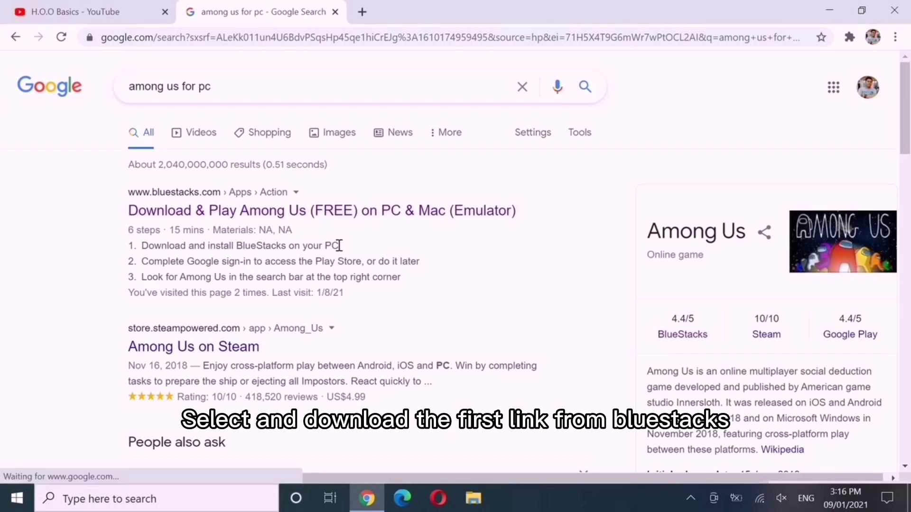
- Download the Among Us installer from the BlueStacks page in the search results and show the file in its folder
left_click(332, 216)
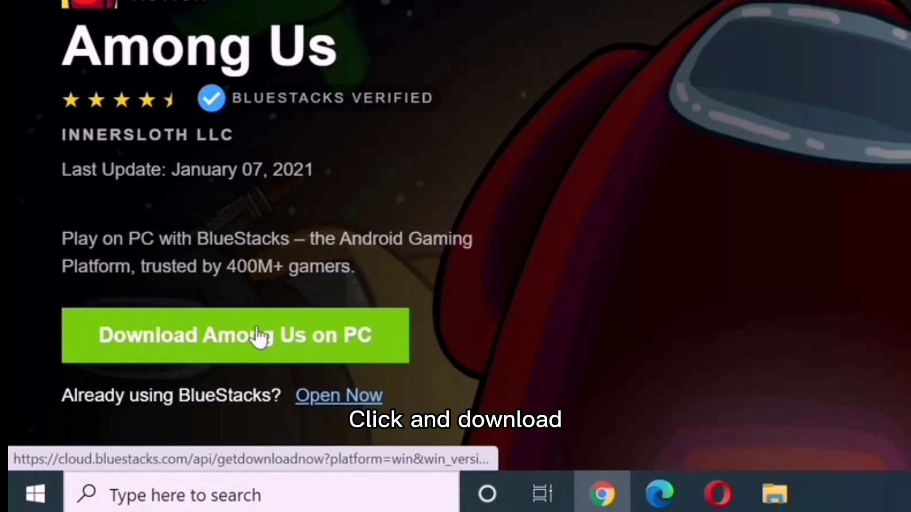
left_click(258, 333)
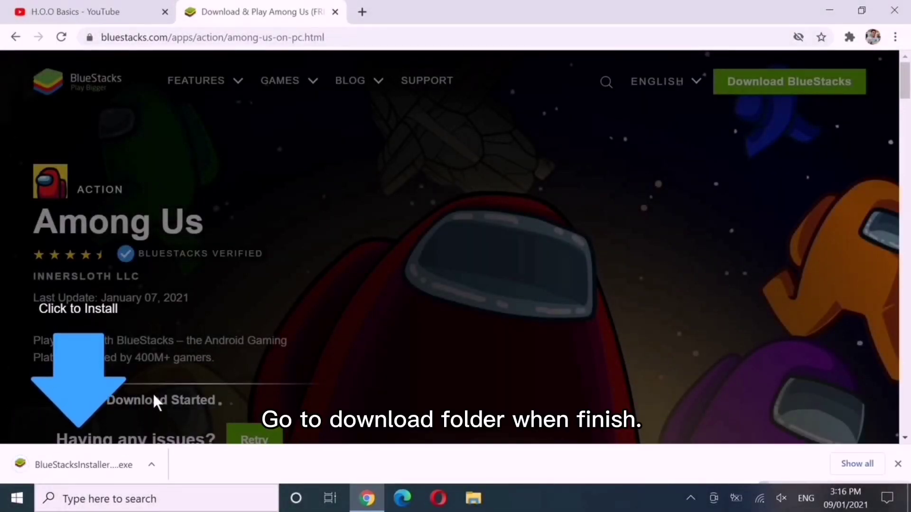
left_click(159, 462)
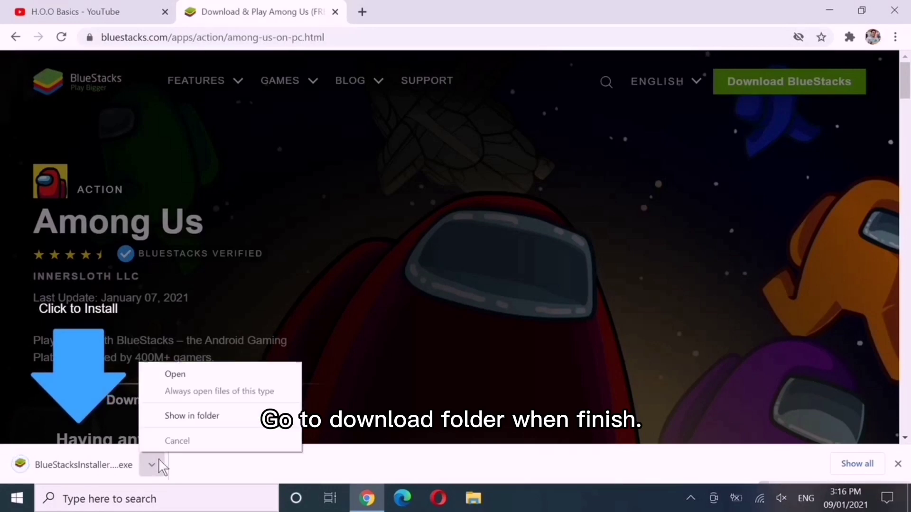
left_click(187, 417)
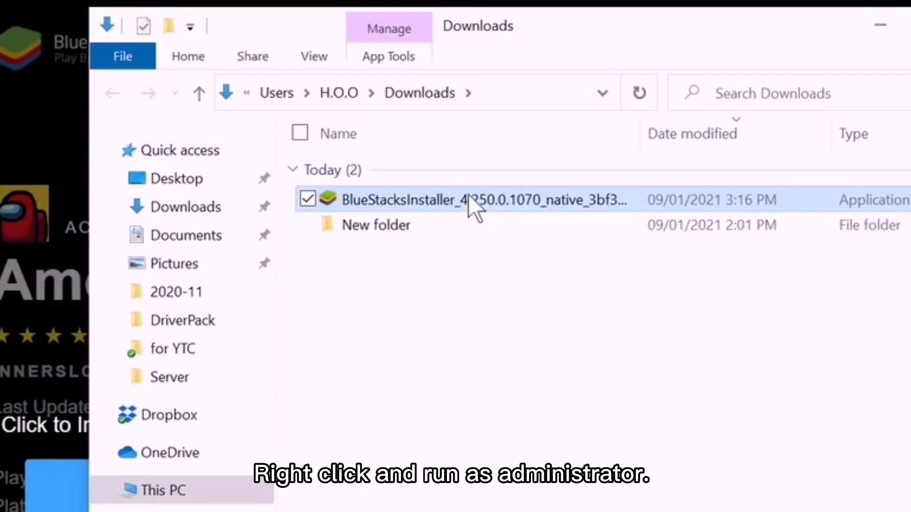
- Run the downloaded BlueStacks installer as administrator and start the installation with the software license accepted
right_click(320, 171)
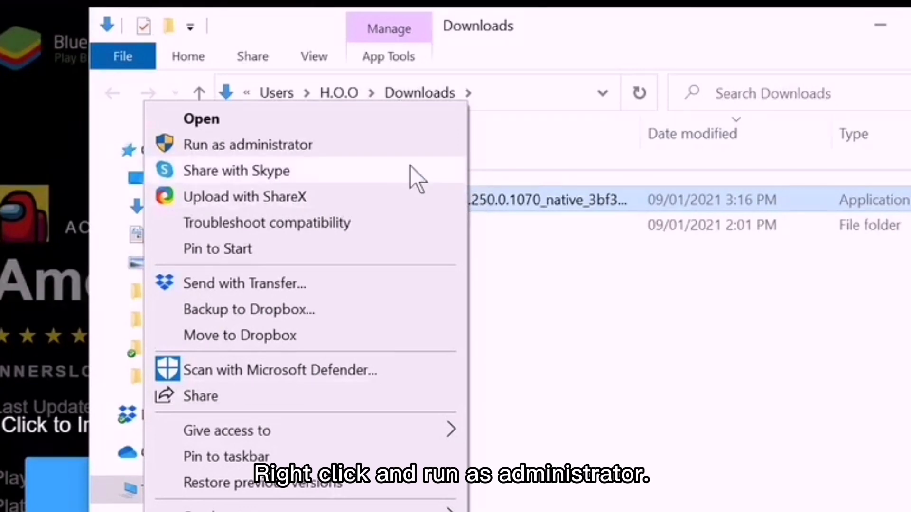
left_click(344, 144)
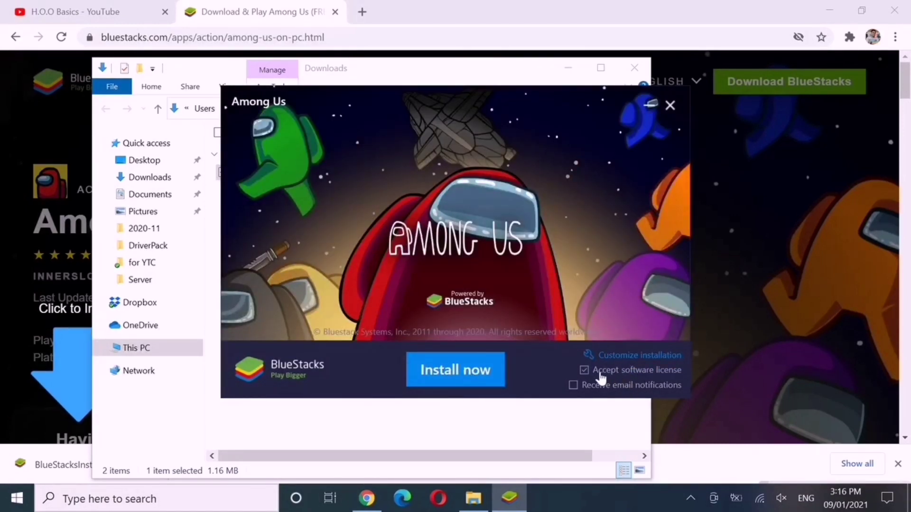
left_click(454, 375)
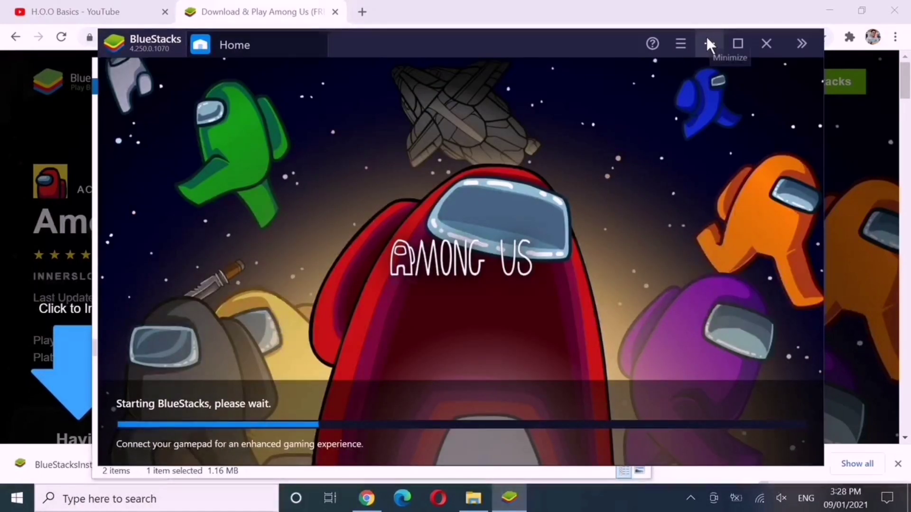
- Maximize BlueStacks, postpone the Google Play sign-in and go through the introductory tour to its end
left_click(734, 42)
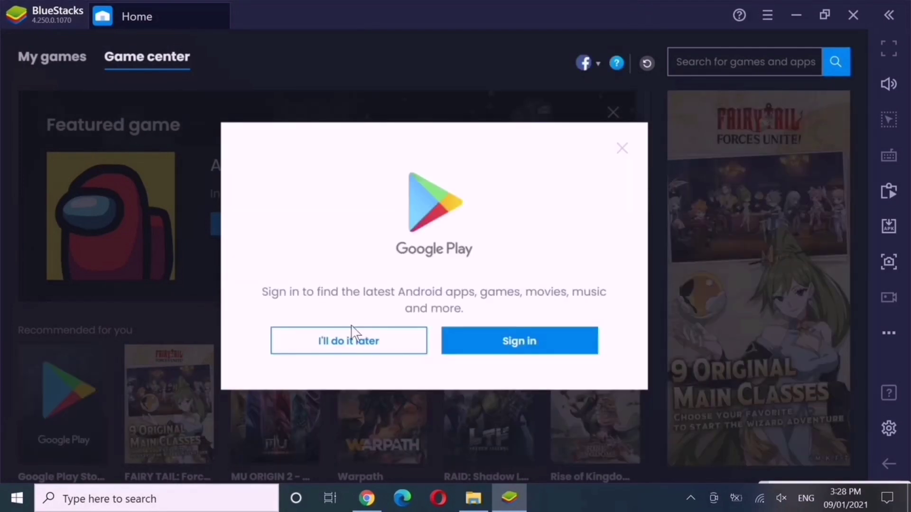
left_click(352, 345)
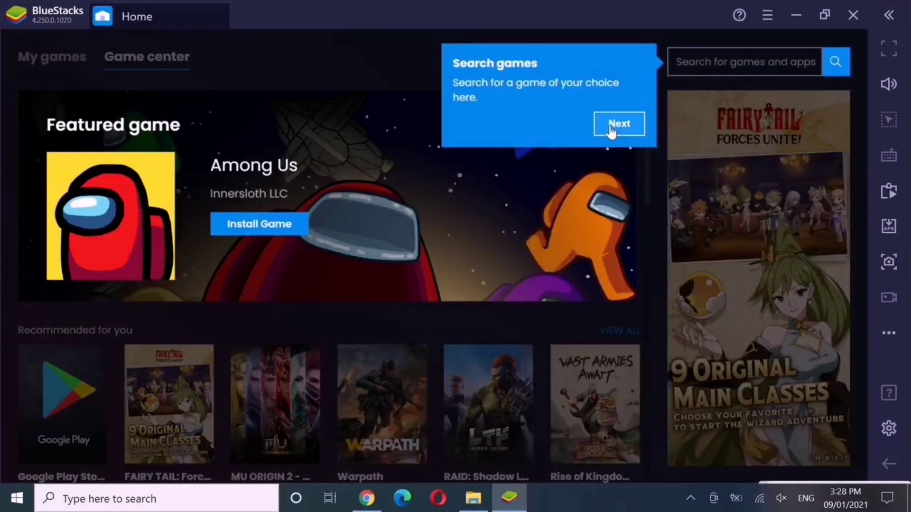
left_click(618, 124)
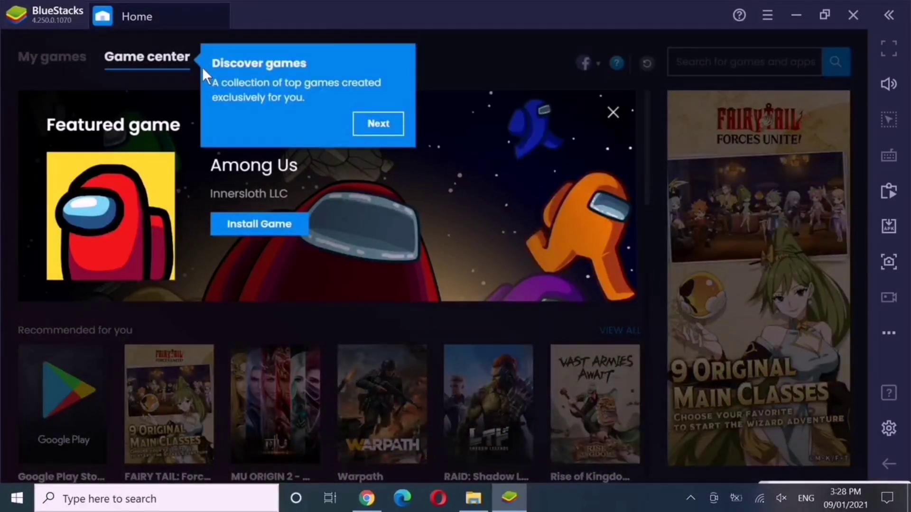
left_click(377, 124)
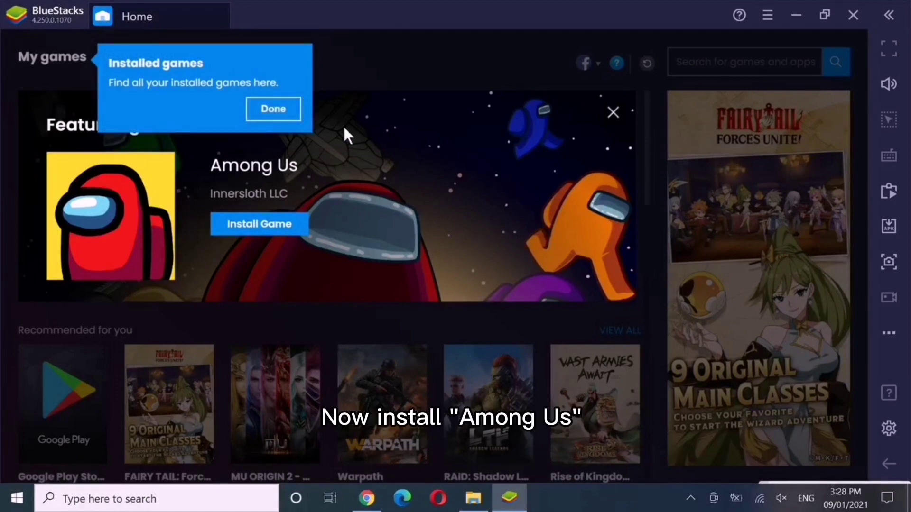
left_click(281, 109)
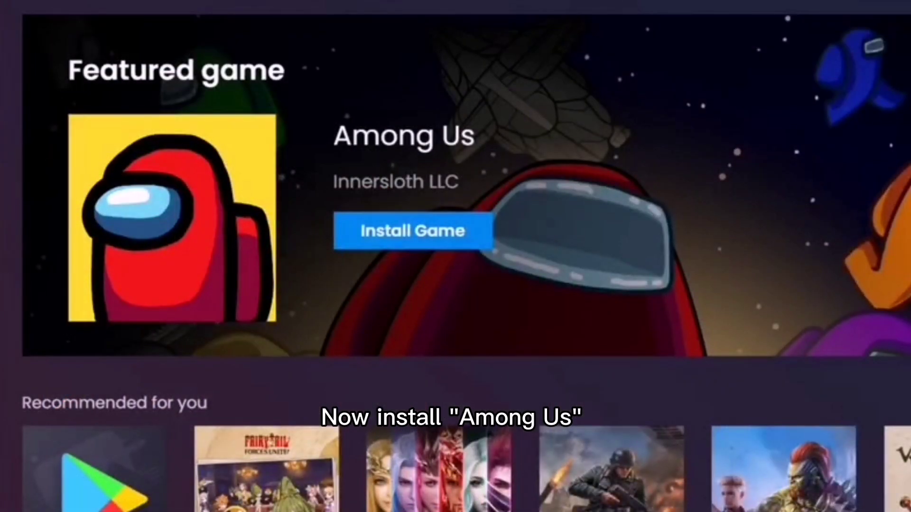
- Sign in to Google Play from the featured Among Us game's installation and accept the Google services settings
left_click(409, 239)
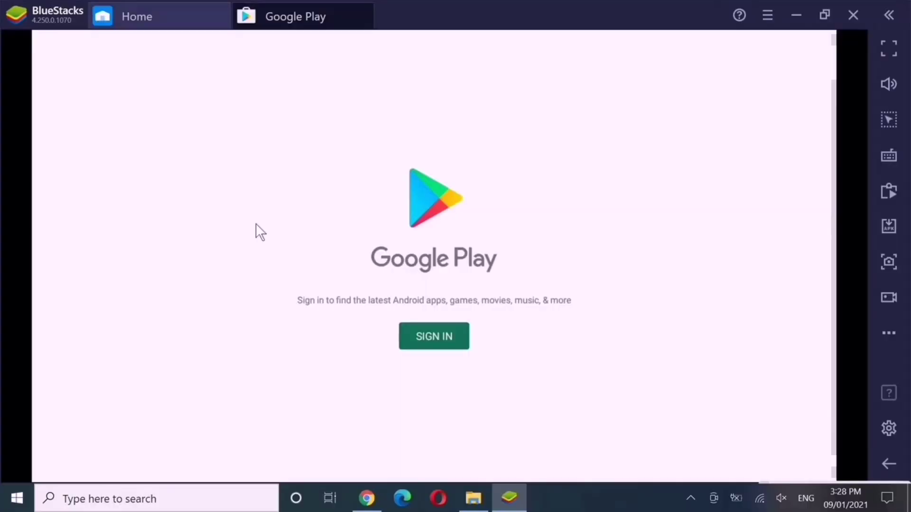
left_click(425, 345)
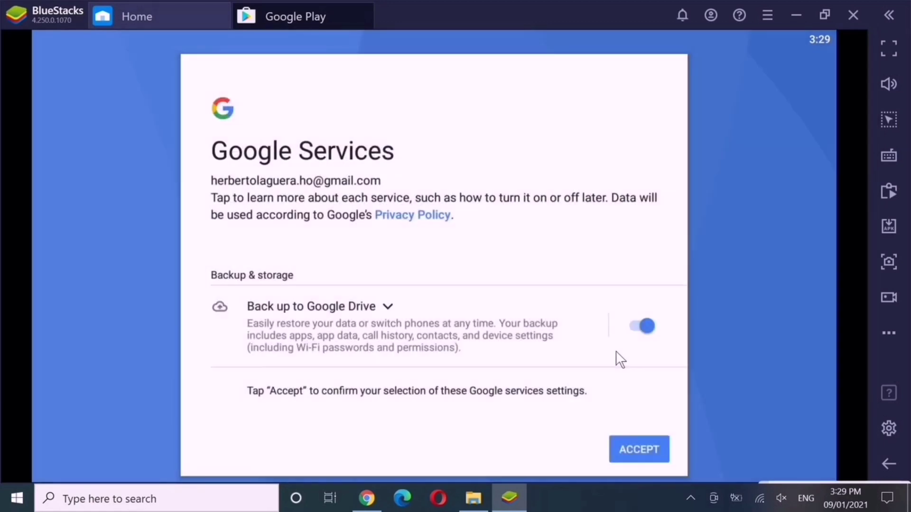
left_click(640, 449)
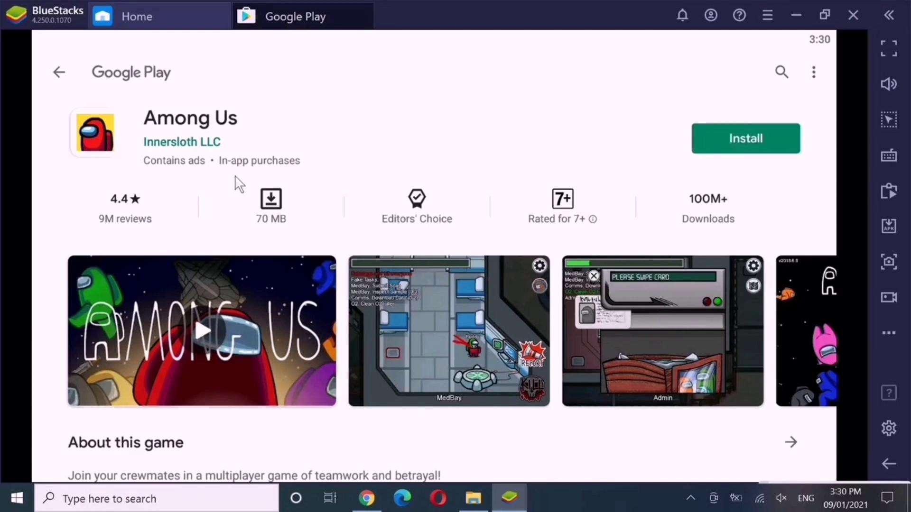
- Install Among Us from Google Play, then launch the game and acknowledge its privacy policy
left_click(737, 134)
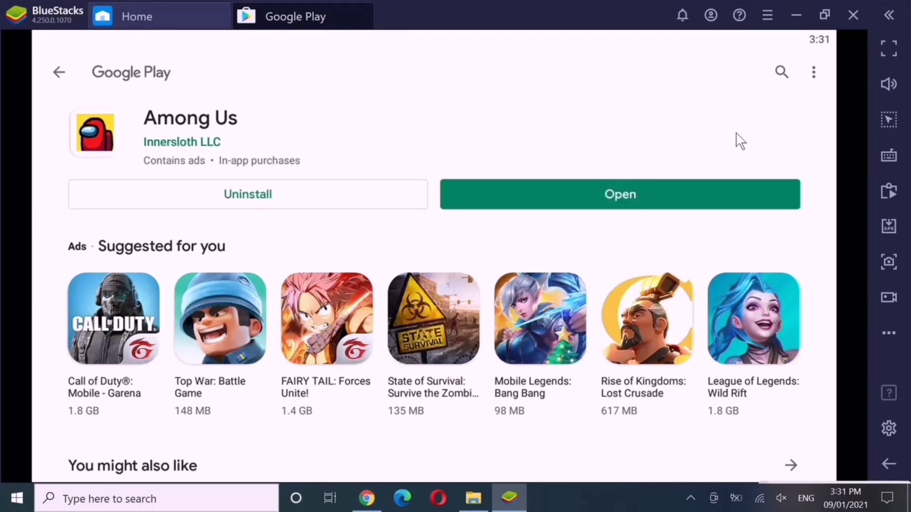
left_click(638, 195)
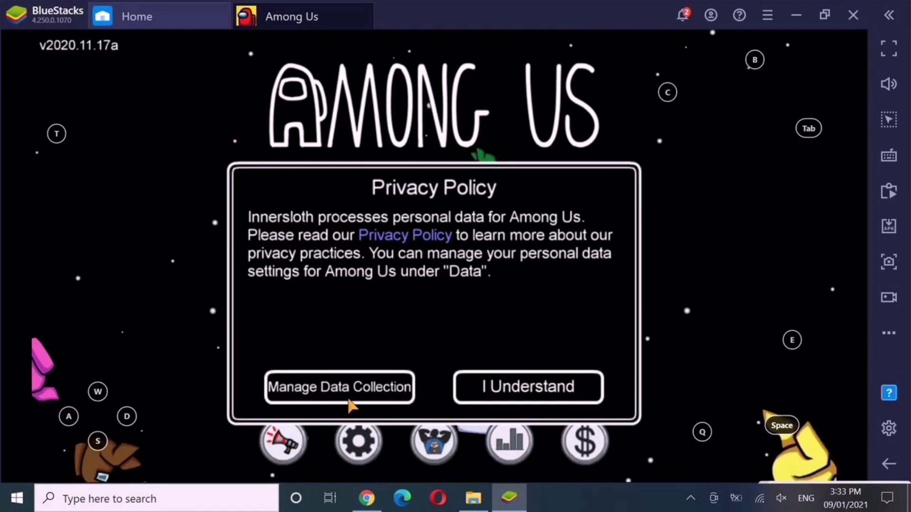
left_click(533, 390)
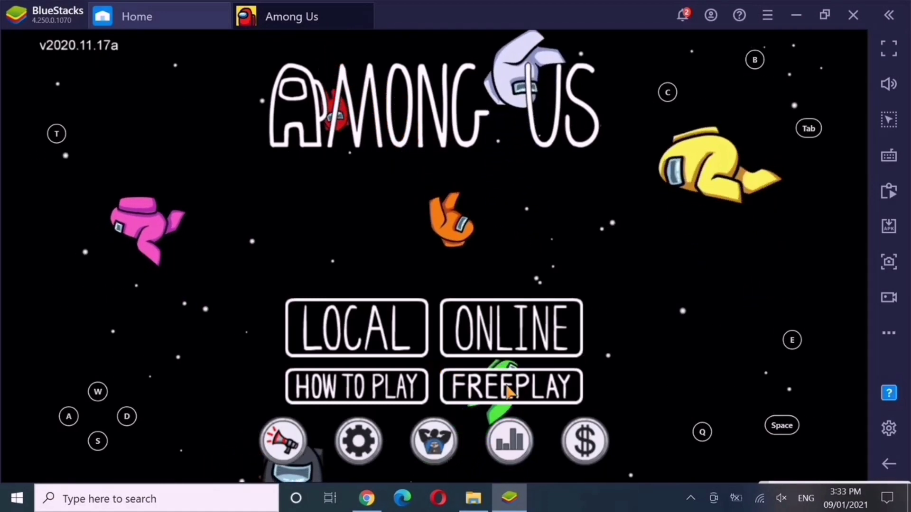
- Look at the Freeplay map choices, dismiss them and open the game's online mode
left_click(507, 388)
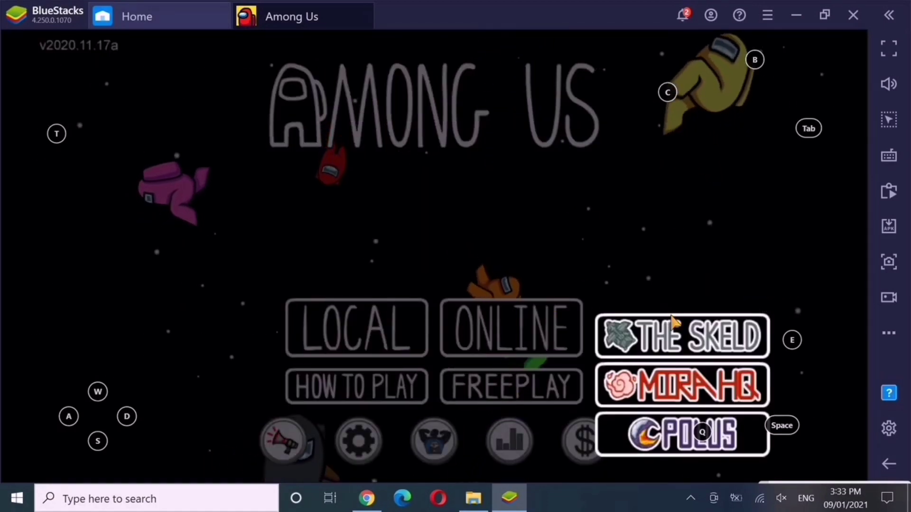
left_click(602, 251)
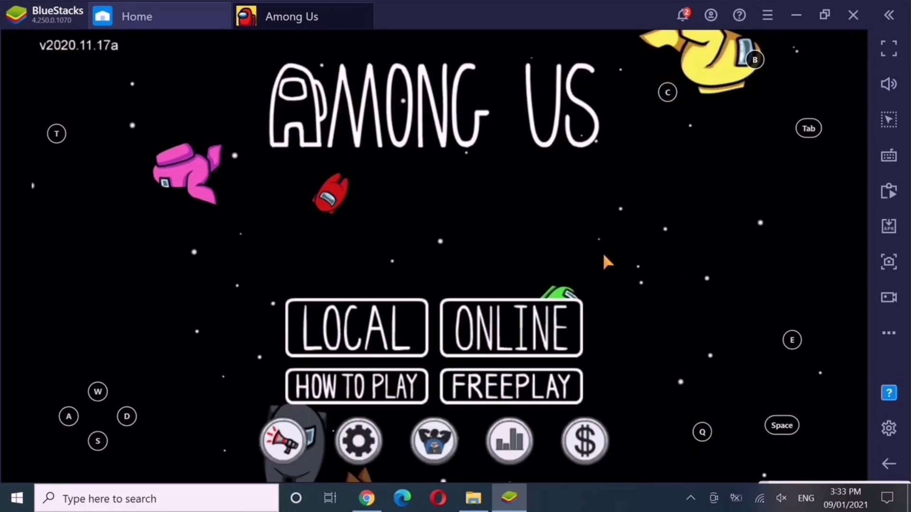
left_click(526, 335)
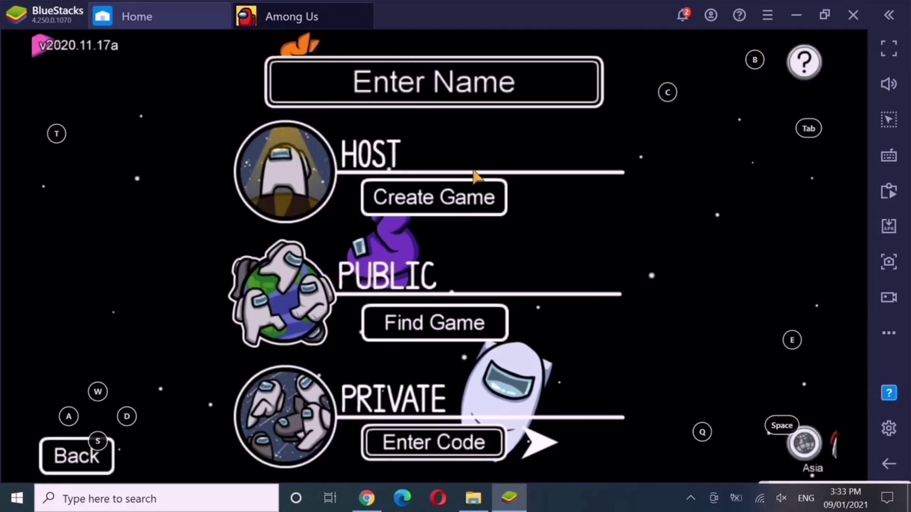
- Set the online player name to "Holiday" and list the available public games
left_click(462, 95)
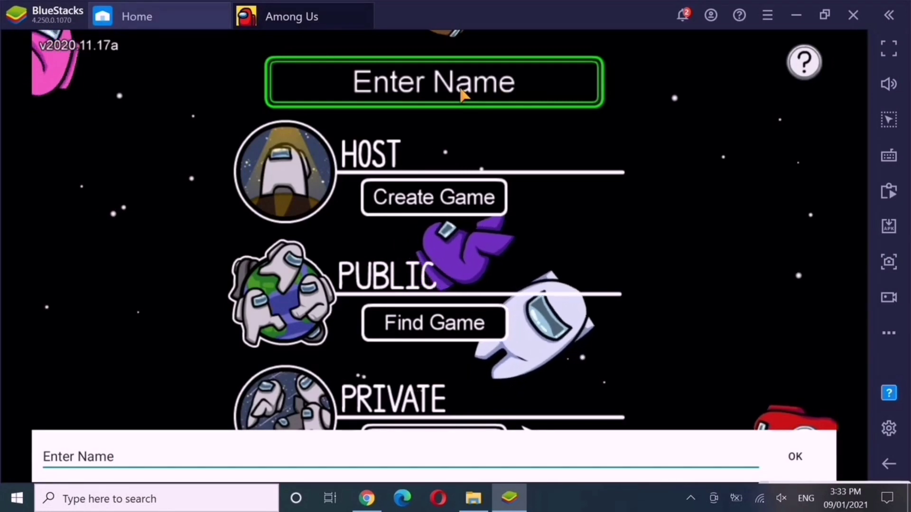
type("hoo")
key("BackSpace")
key("BackSpace")
key("BackSpace")
key("BackSpace")
key("BackSpace")
key("BackSpace")
key("BackSpace")
key("BackSpace")
key("BackSpace")
key("BackSpace")
key("BackSpace")
key("BackSpace")
key("BackSpace")
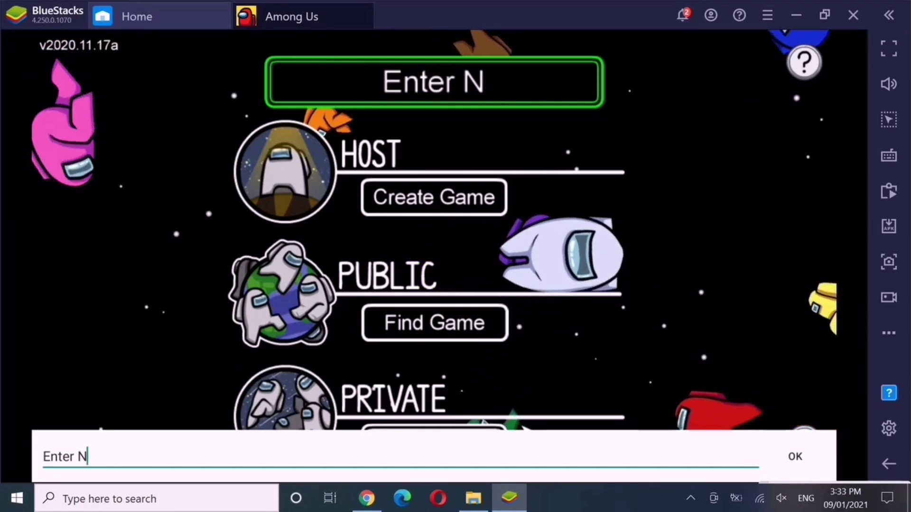
type("hoo")
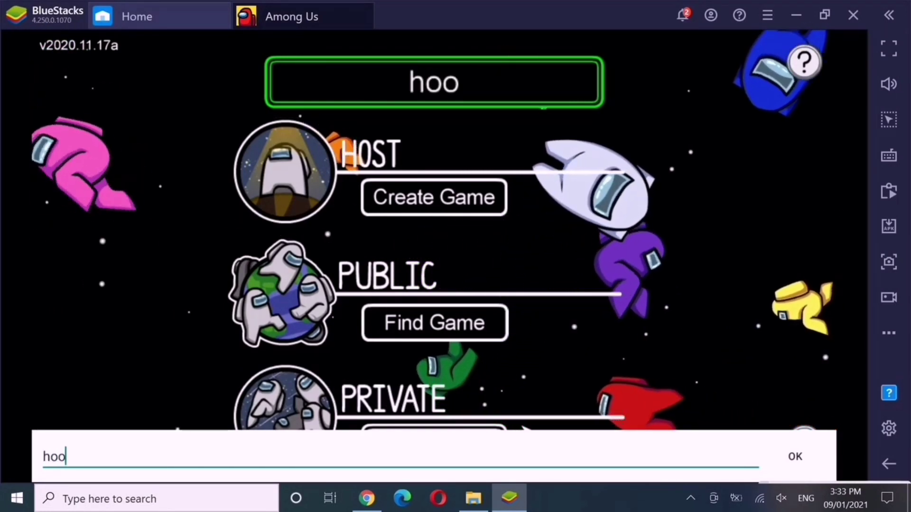
key("BackSpace")
key("BackSpace")
key("BackSpace")
type("holiday")
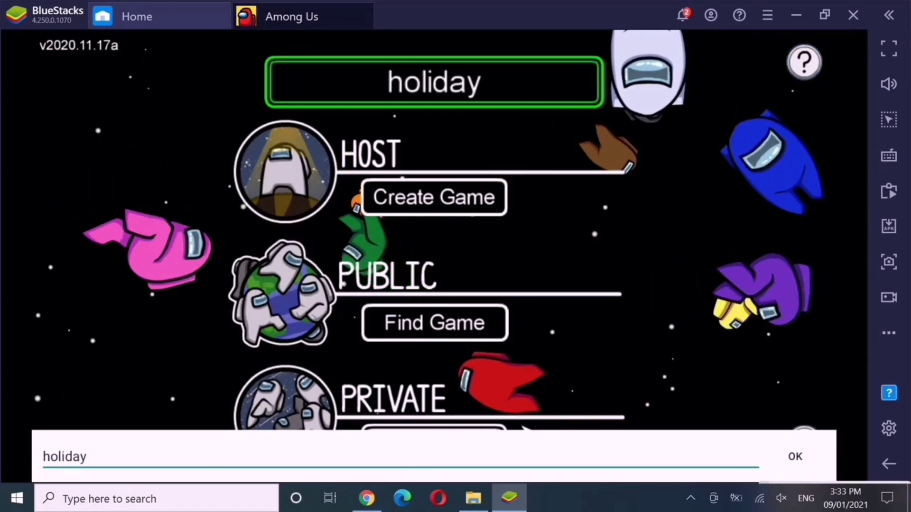
key("BackSpace")
key("BackSpace")
key("BackSpace")
key("BackSpace")
key("BackSpace")
key("BackSpace")
key("BackSpace")
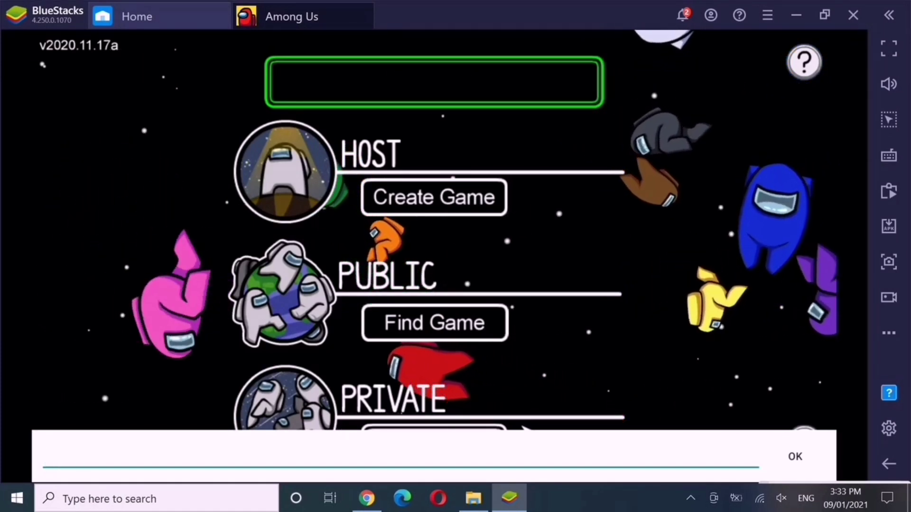
type("Holiday")
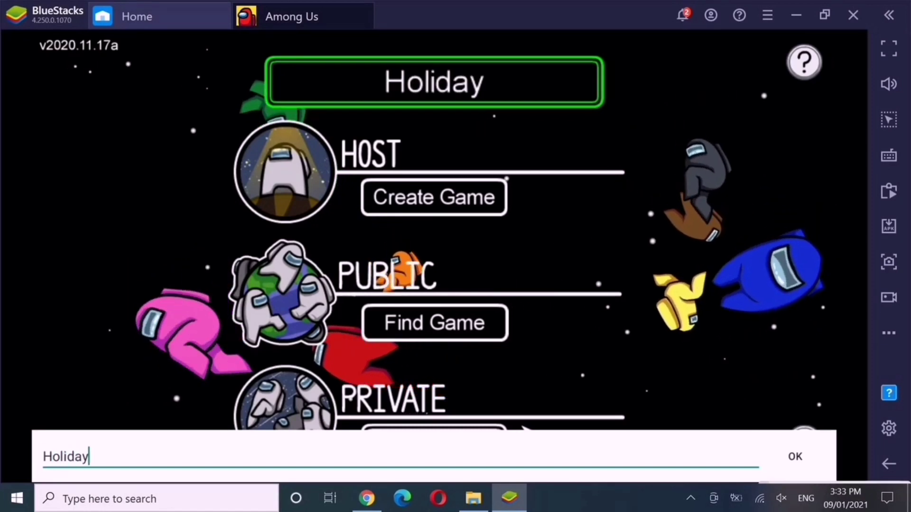
left_click(796, 458)
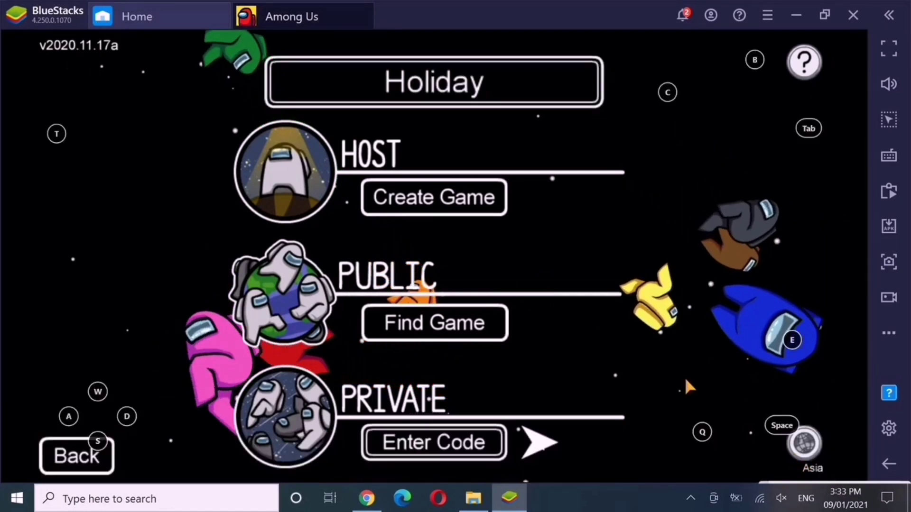
left_click(435, 332)
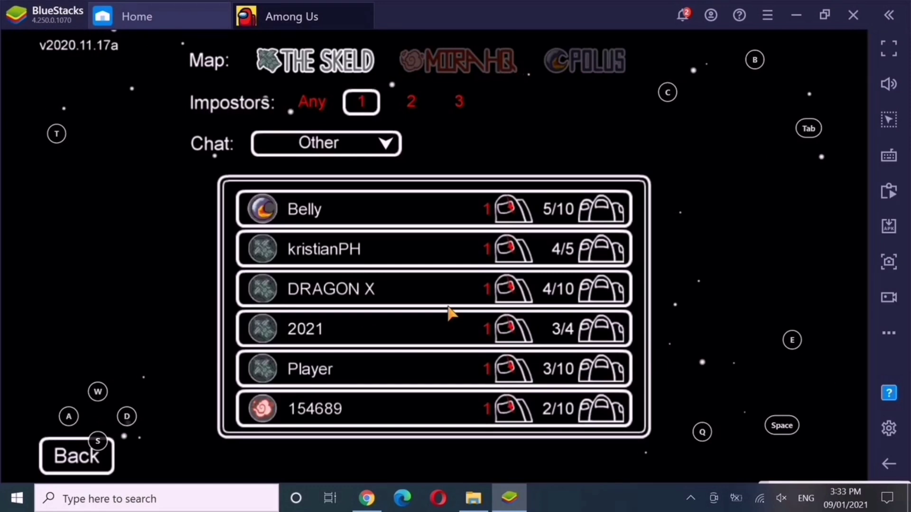
- Close the BlueStacks window and agree to enable notification mode for Among Us
left_click(859, 19)
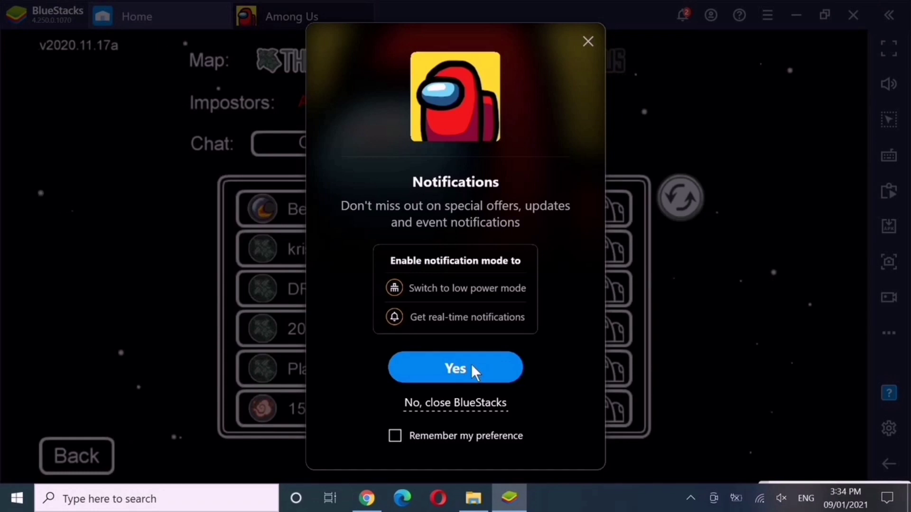
left_click(472, 368)
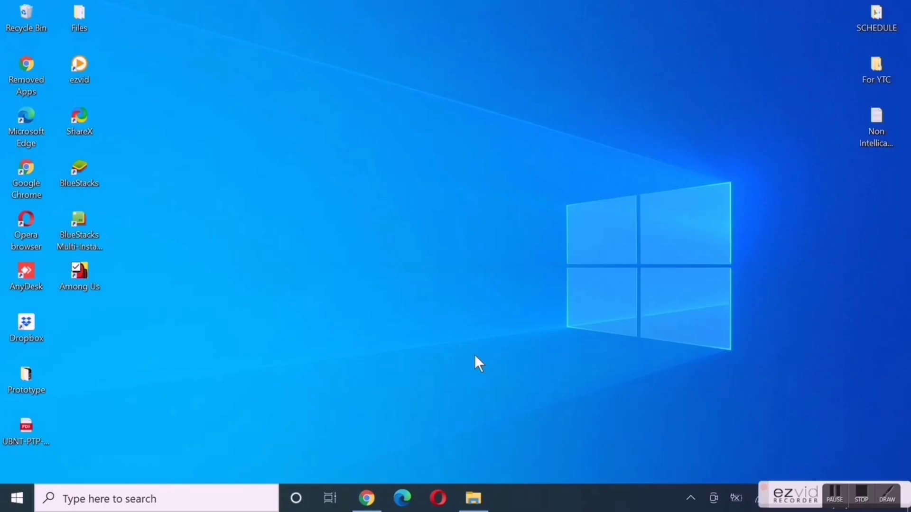